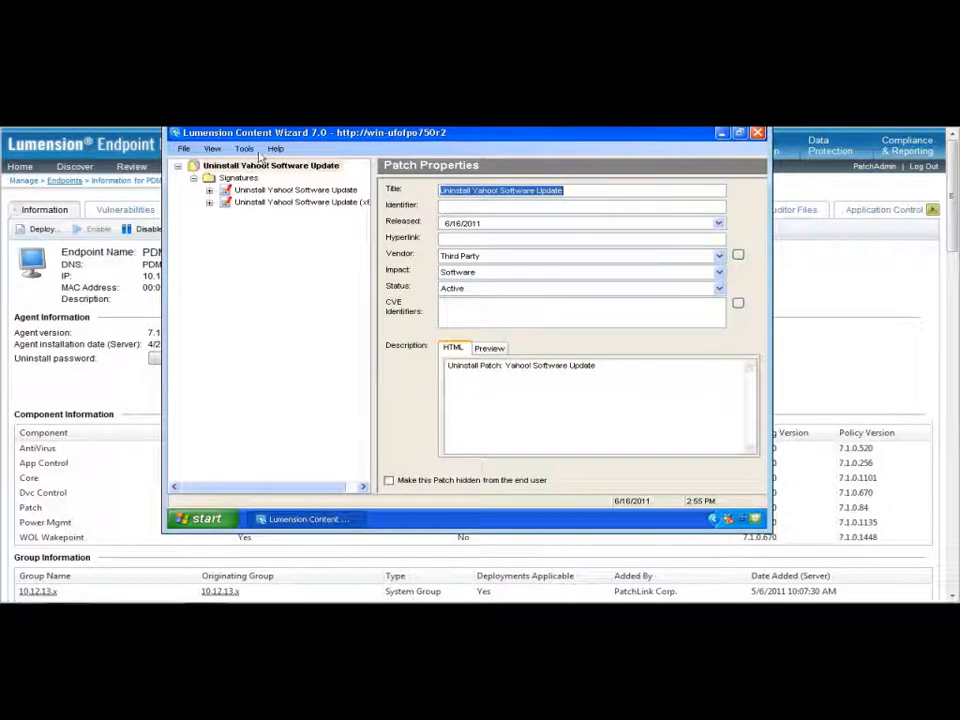
# Start a new patch and scan the local device for installed applications with the Uninstall Wizard
pyautogui.click(184, 148)
pyautogui.click(206, 163)
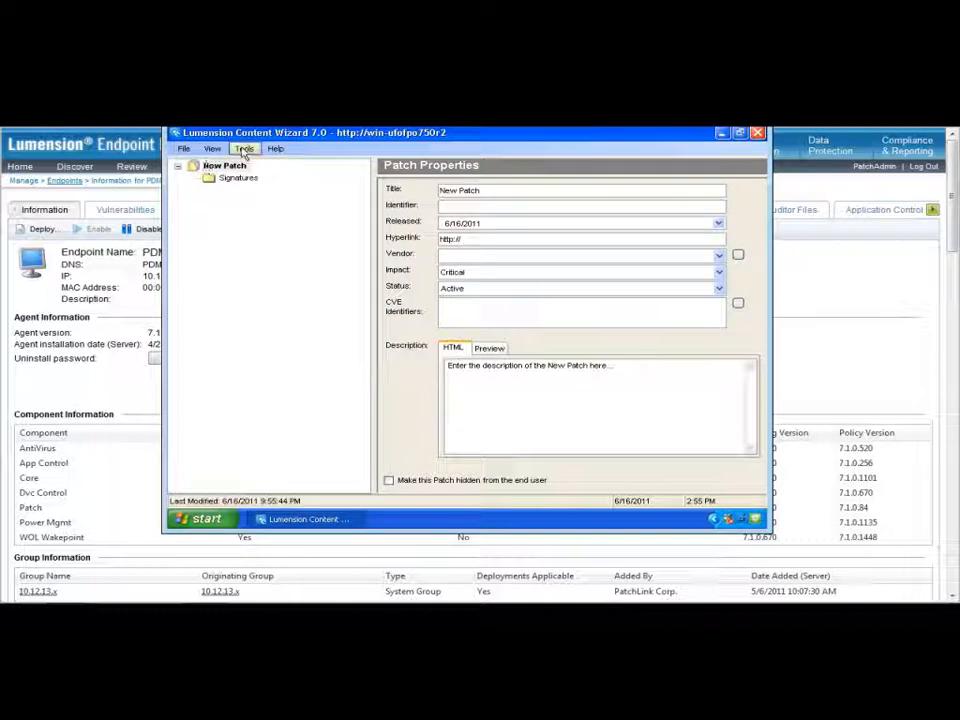
pyautogui.click(245, 150)
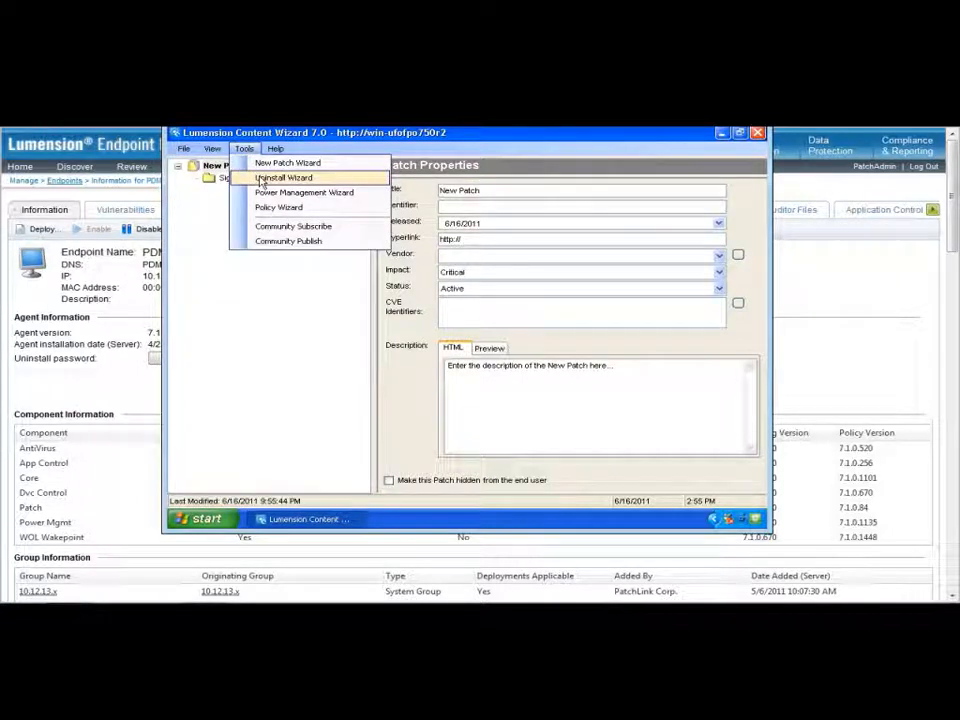
pyautogui.click(262, 180)
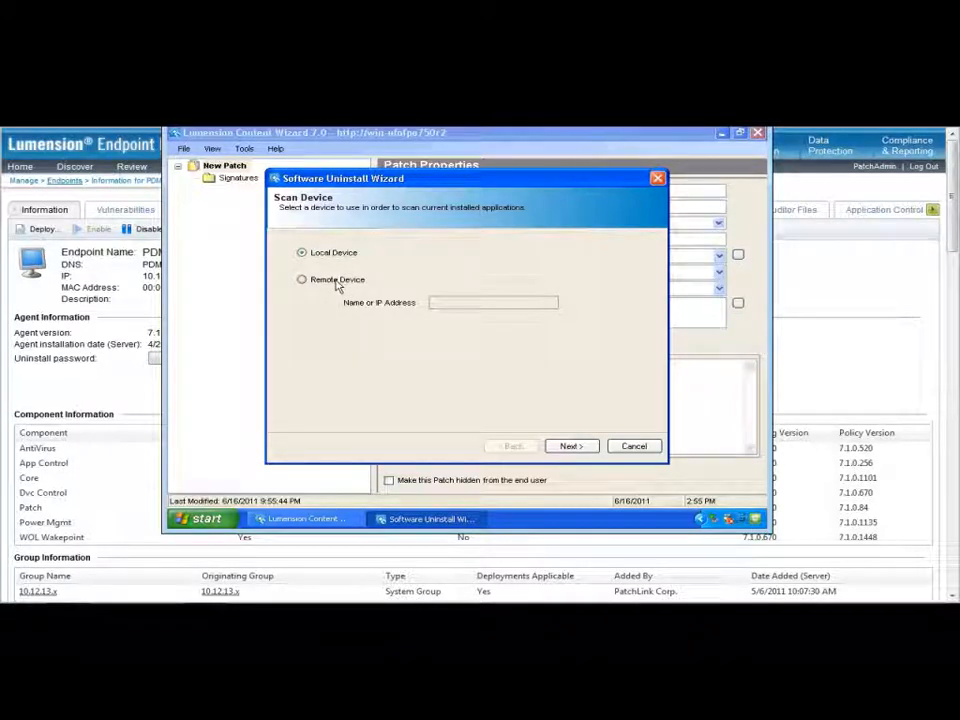
pyautogui.click(572, 447)
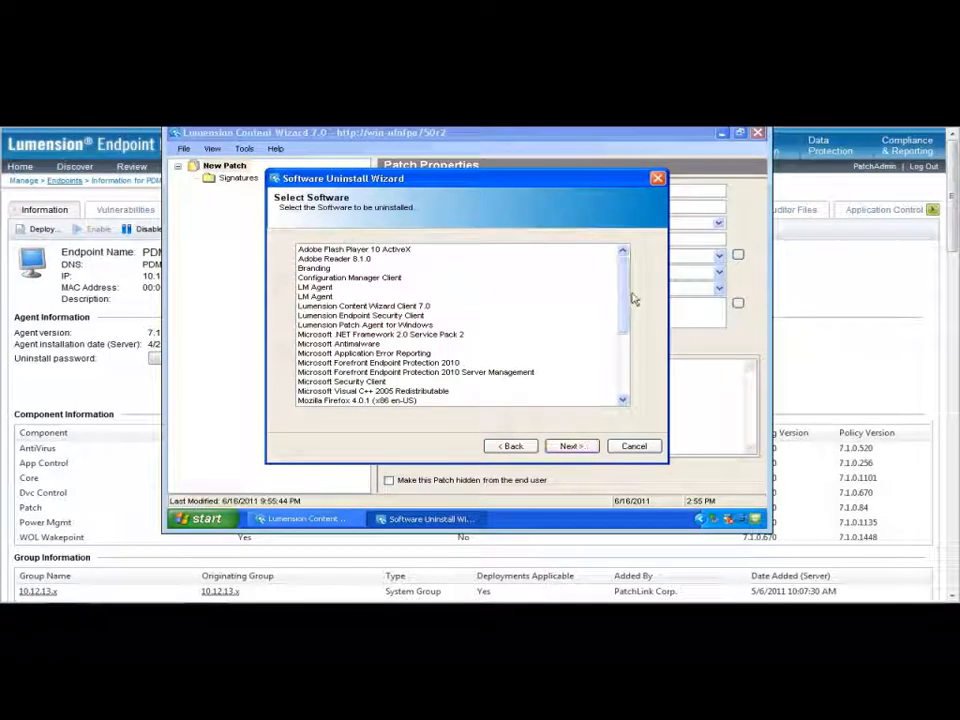
# Create an uninstall patch for Yahoo! Software Update in the wizard and save it
pyautogui.moveTo(624, 287); pyautogui.dragTo(614, 355)
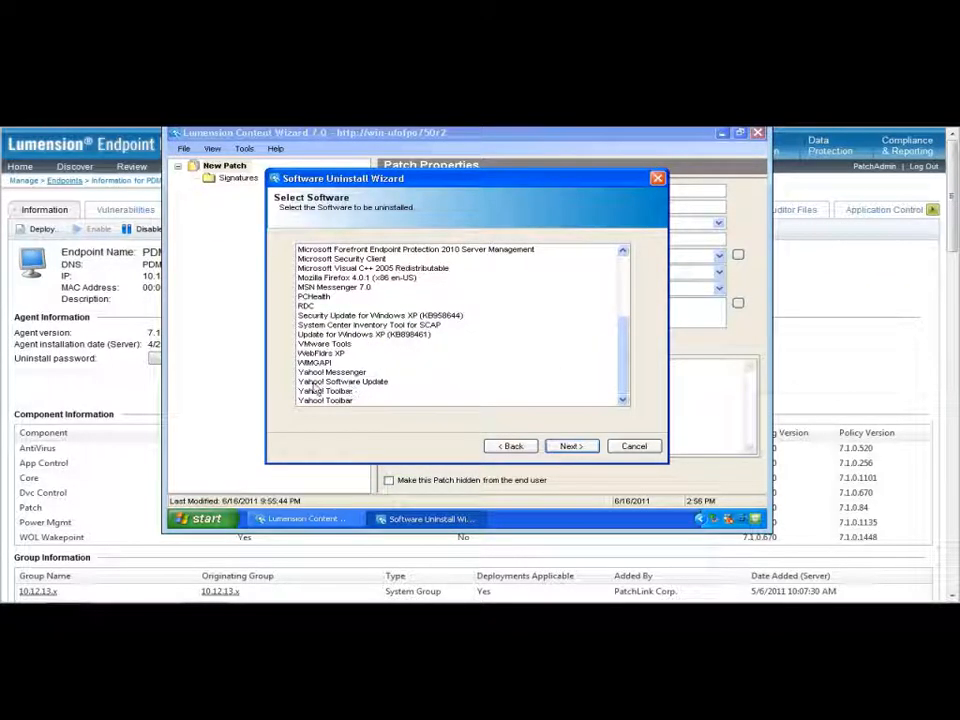
pyautogui.click(345, 383)
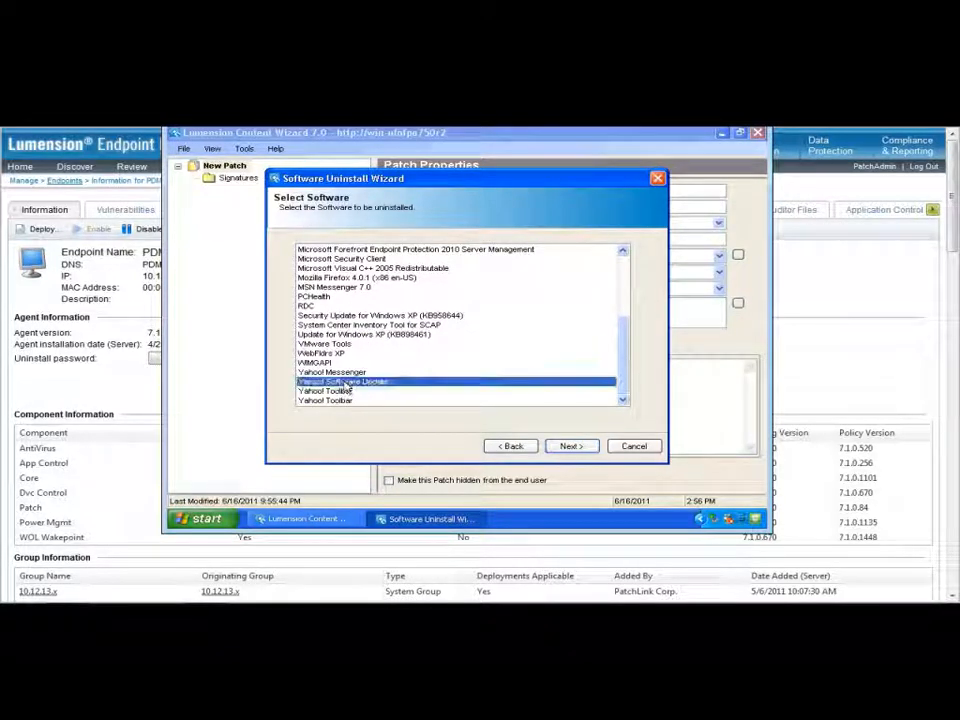
pyautogui.click(570, 446)
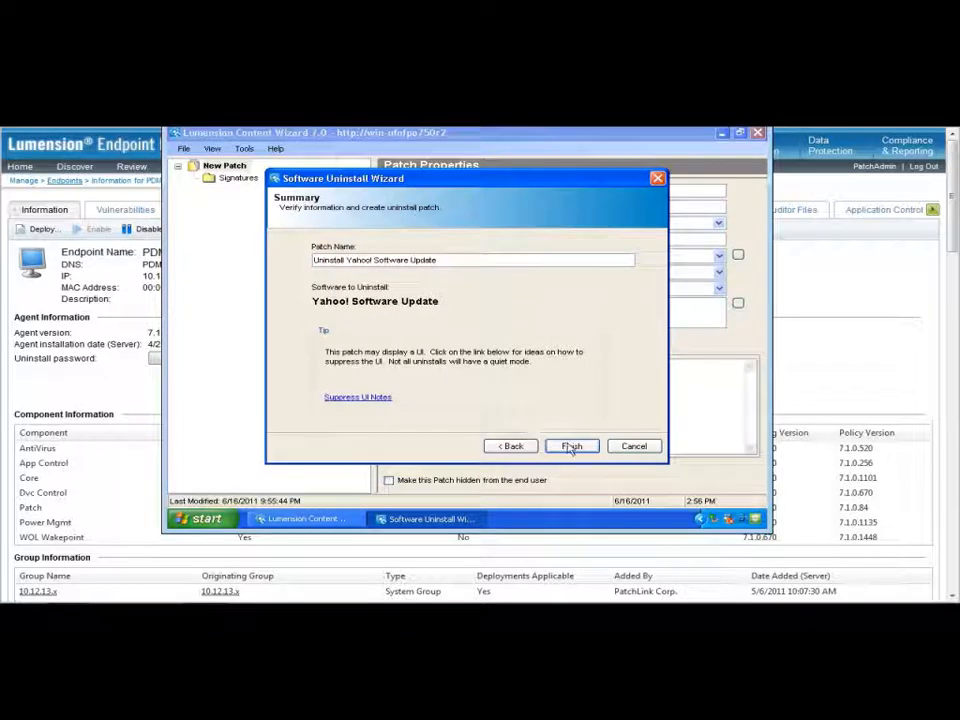
pyautogui.click(571, 447)
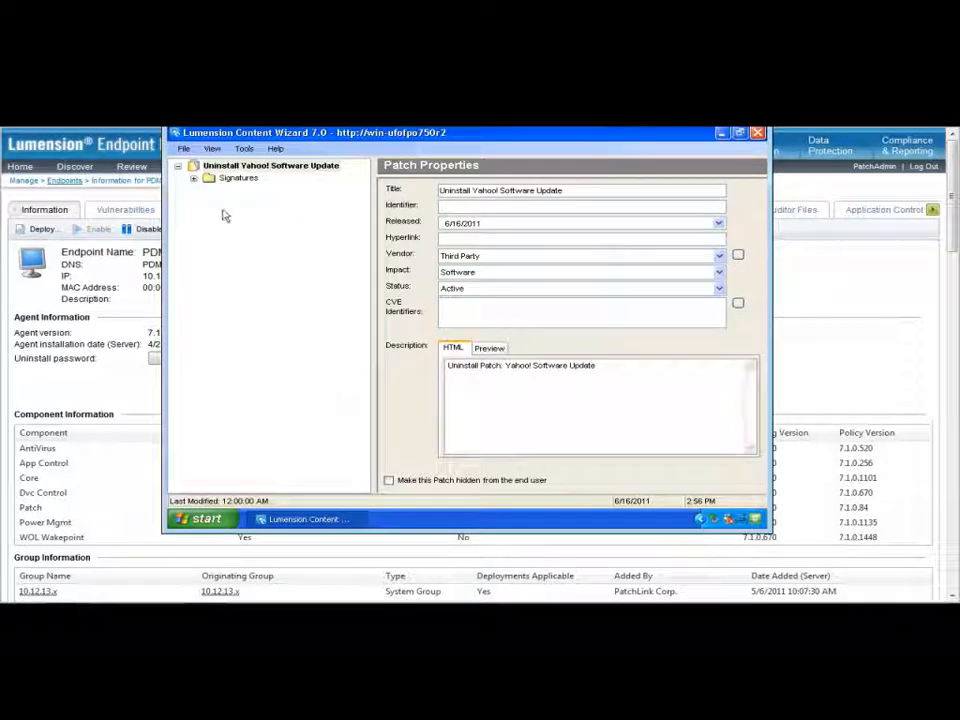
pyautogui.click(184, 148)
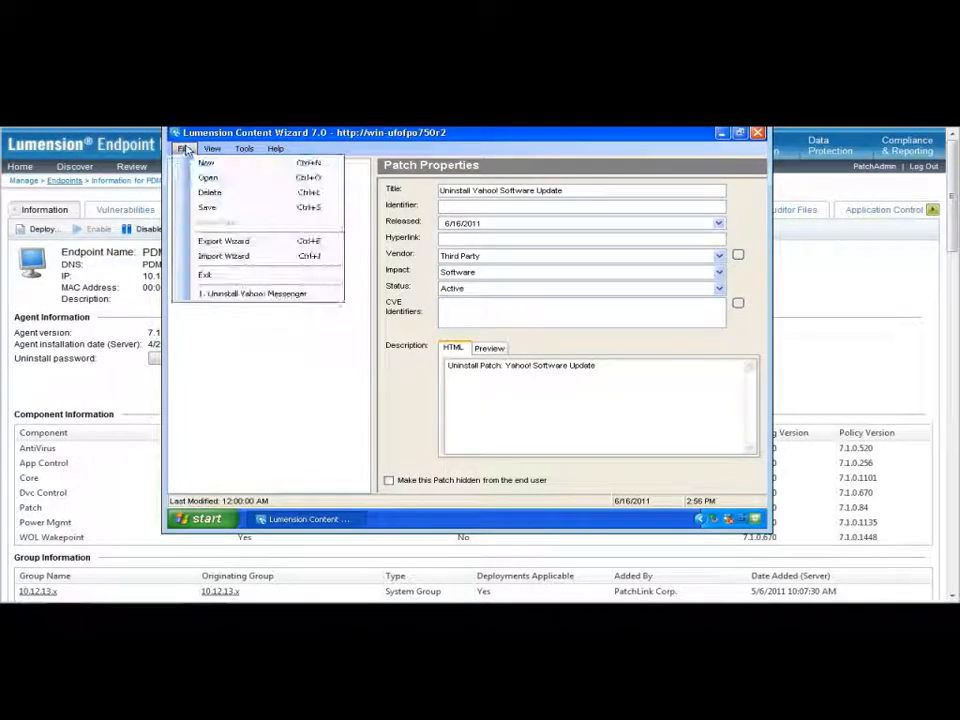
pyautogui.click(208, 208)
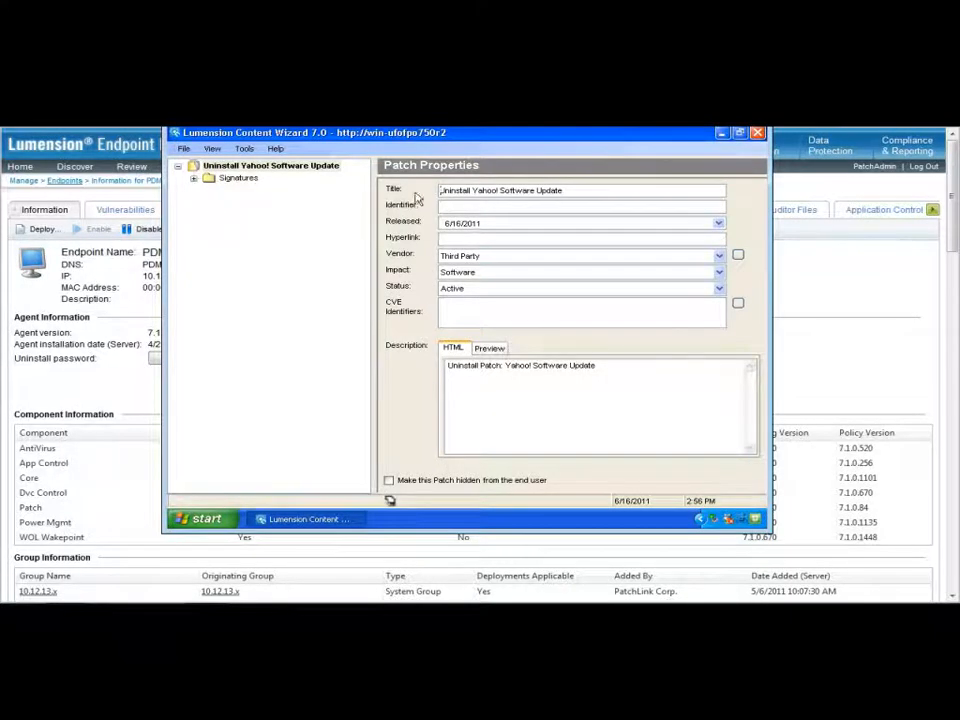
# Switch to Lumension Endpoint Management and Security Suite and open the review list of all software content
pyautogui.hotkey('alt', 'Tab')
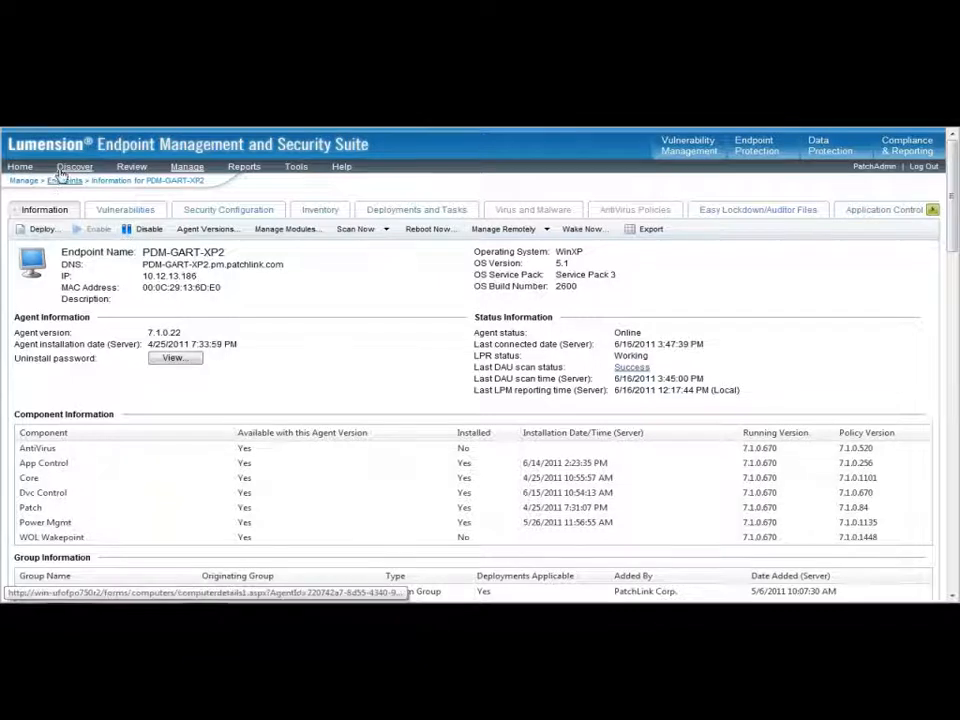
pyautogui.moveTo(133, 168)
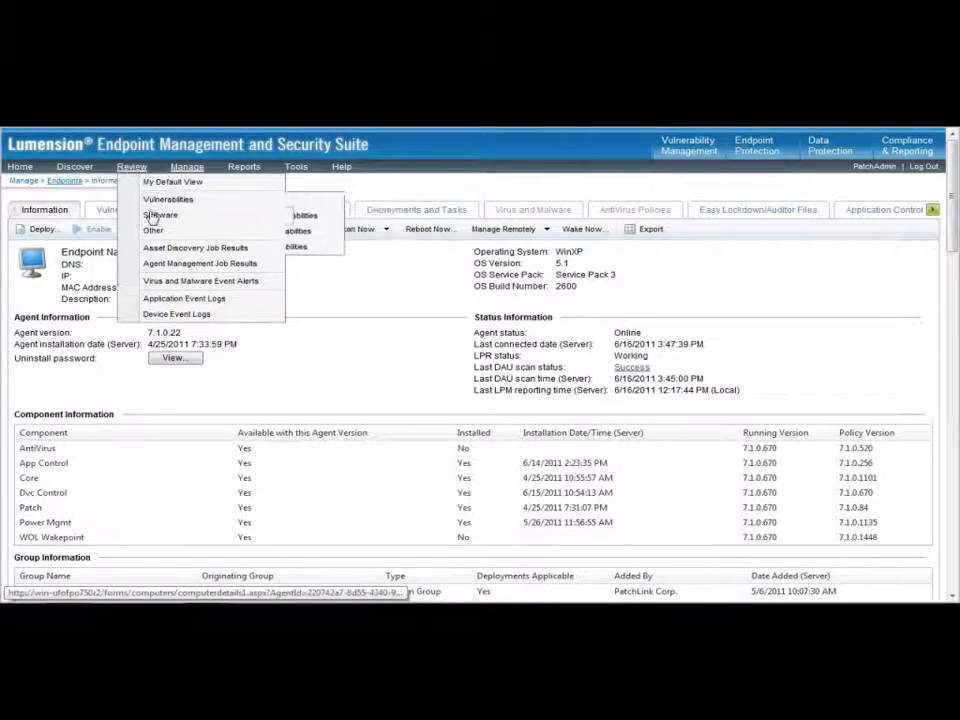
pyautogui.moveTo(150, 216)
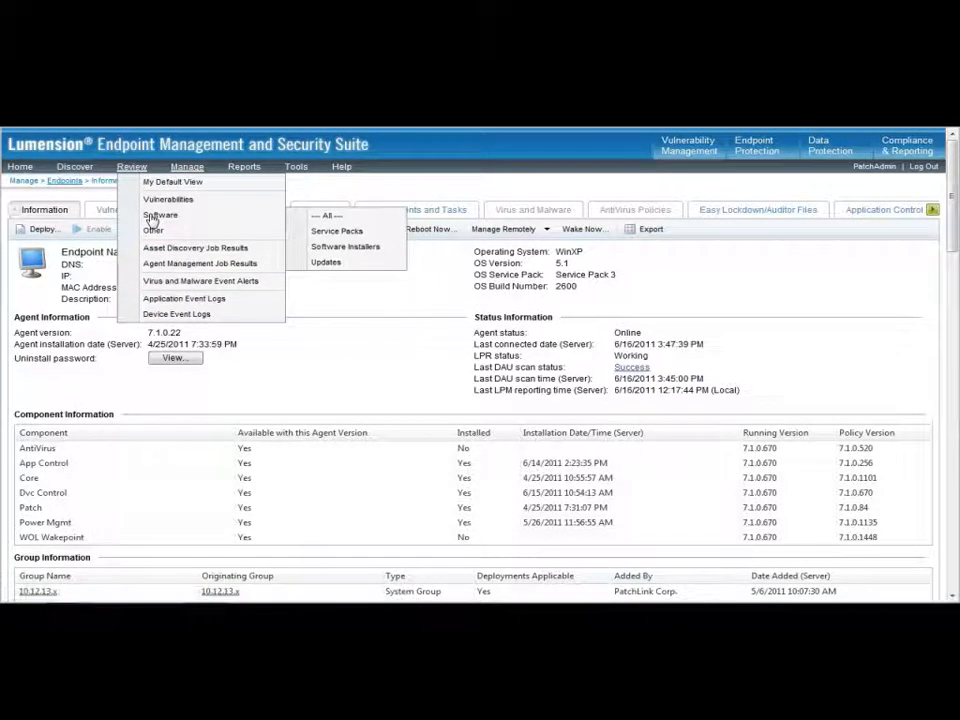
pyautogui.click(330, 216)
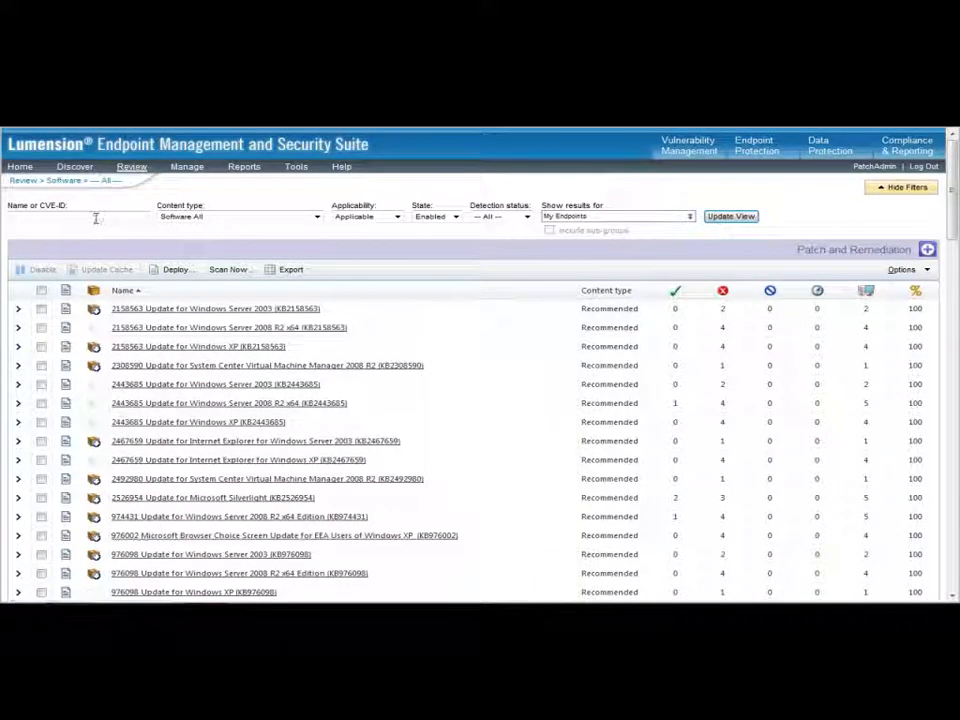
# Filter the software list by the name "uninstall" with applicability set to All, and select Uninstall Yahoo! Toolbar
pyautogui.write('uninstall')
pyautogui.press('Return')
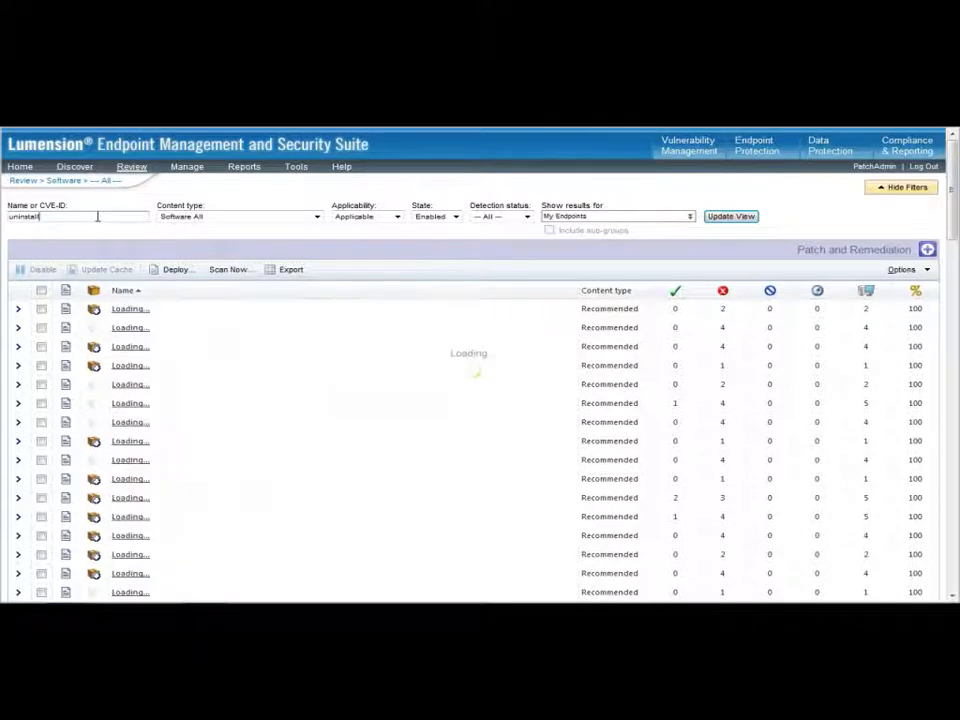
pyautogui.click(397, 216)
pyautogui.click(370, 228)
pyautogui.click(731, 216)
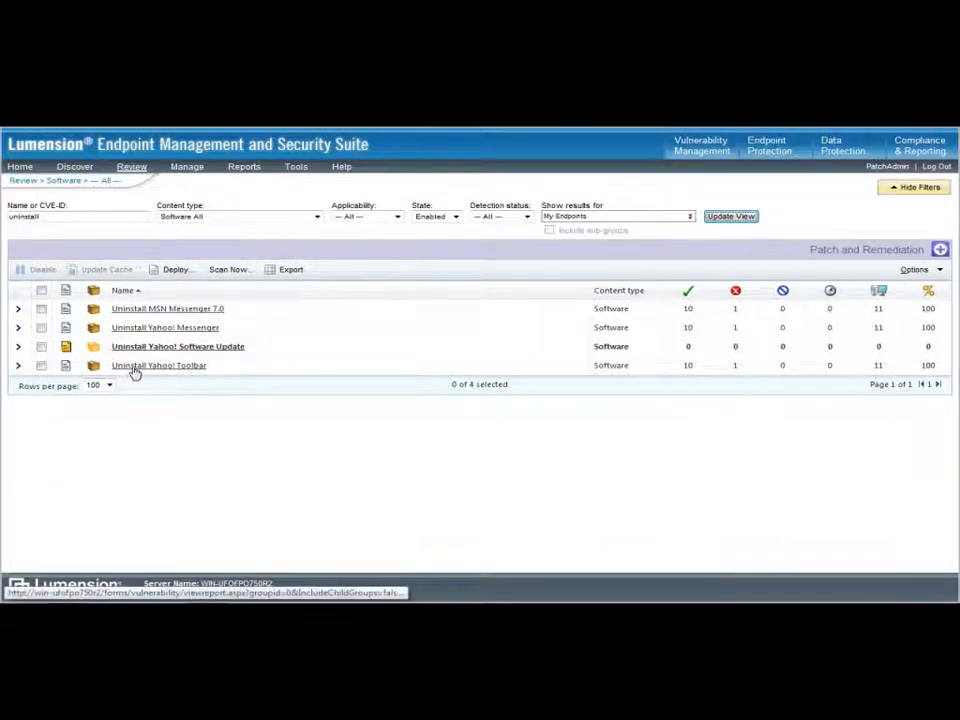
pyautogui.click(240, 368)
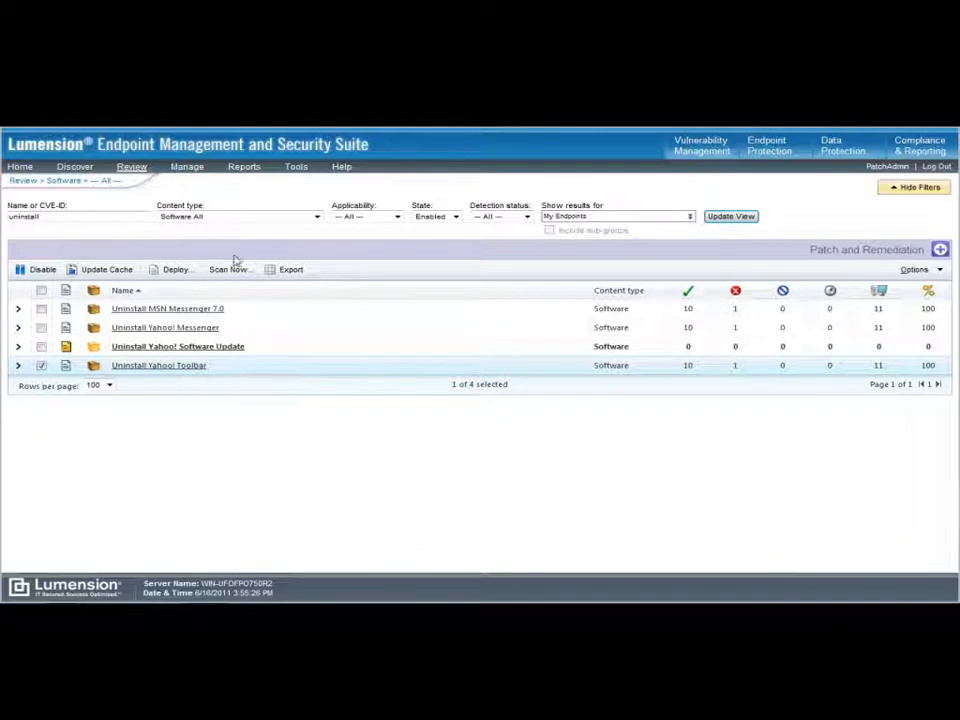
# Open the Vulnerability Management custom group and start managing its mandatory baseline
pyautogui.moveTo(188, 170)
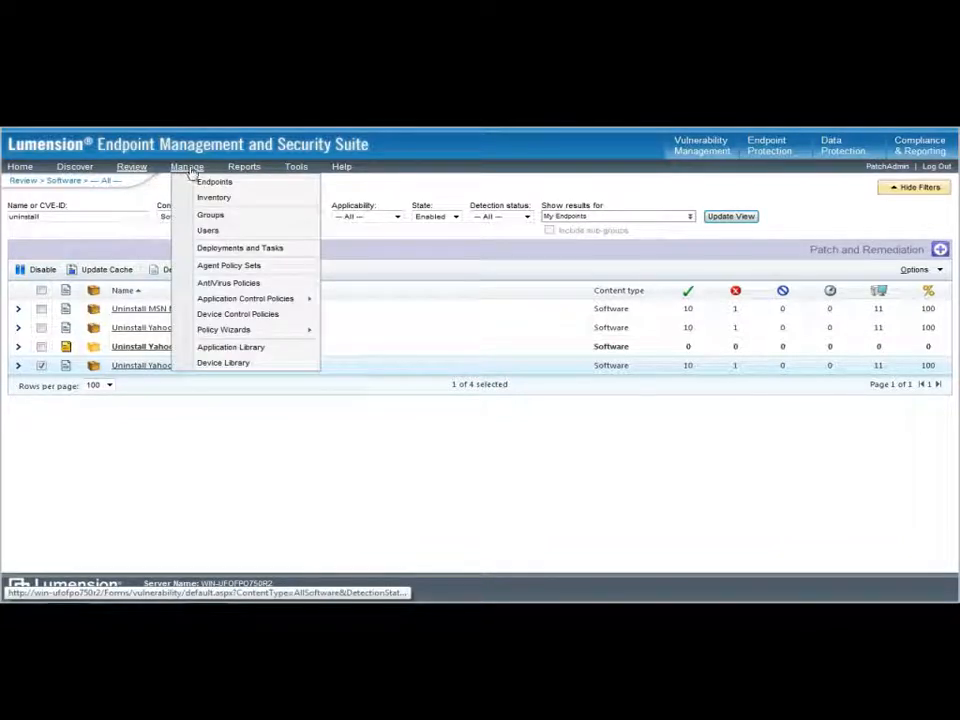
pyautogui.click(212, 216)
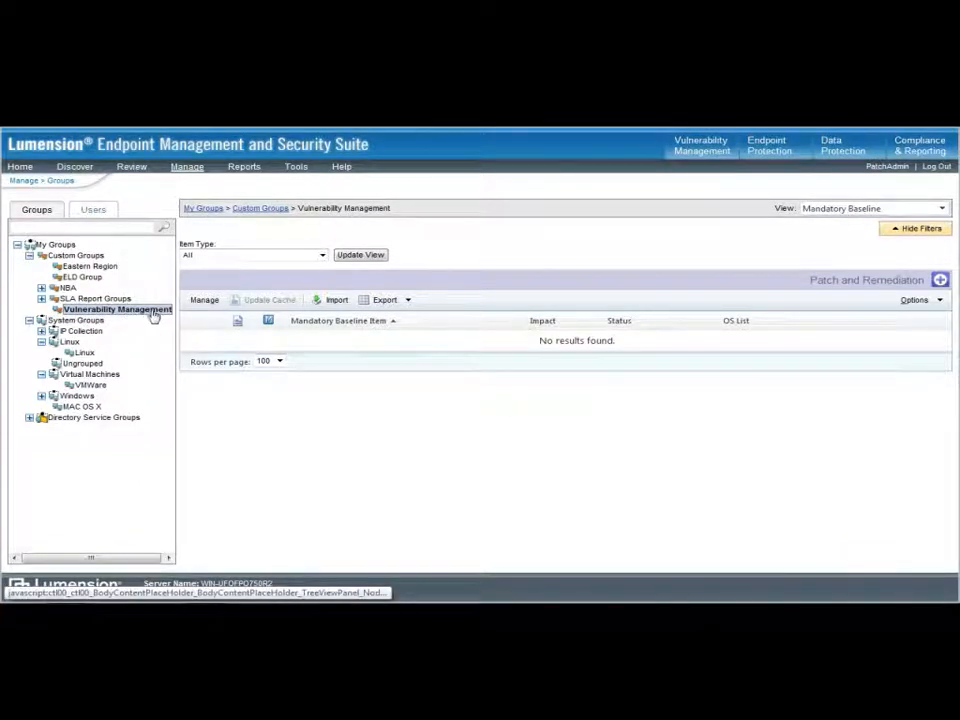
pyautogui.click(208, 300)
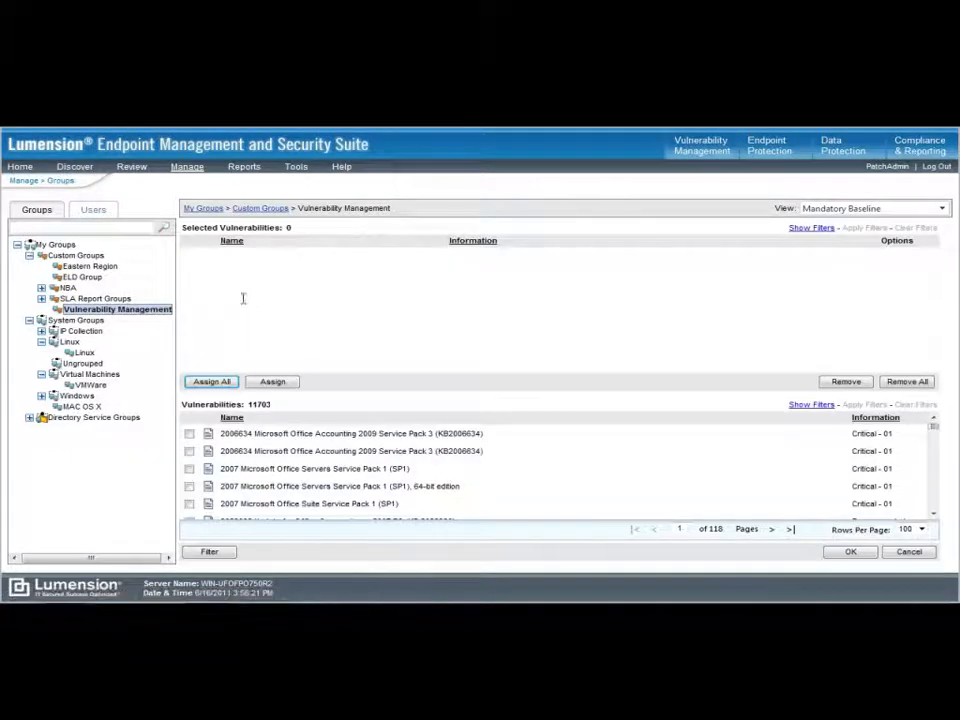
# Filter the available vulnerabilities by the name "uninstall yahoo" without assigning all of them
pyautogui.click(811, 404)
pyautogui.click(353, 433)
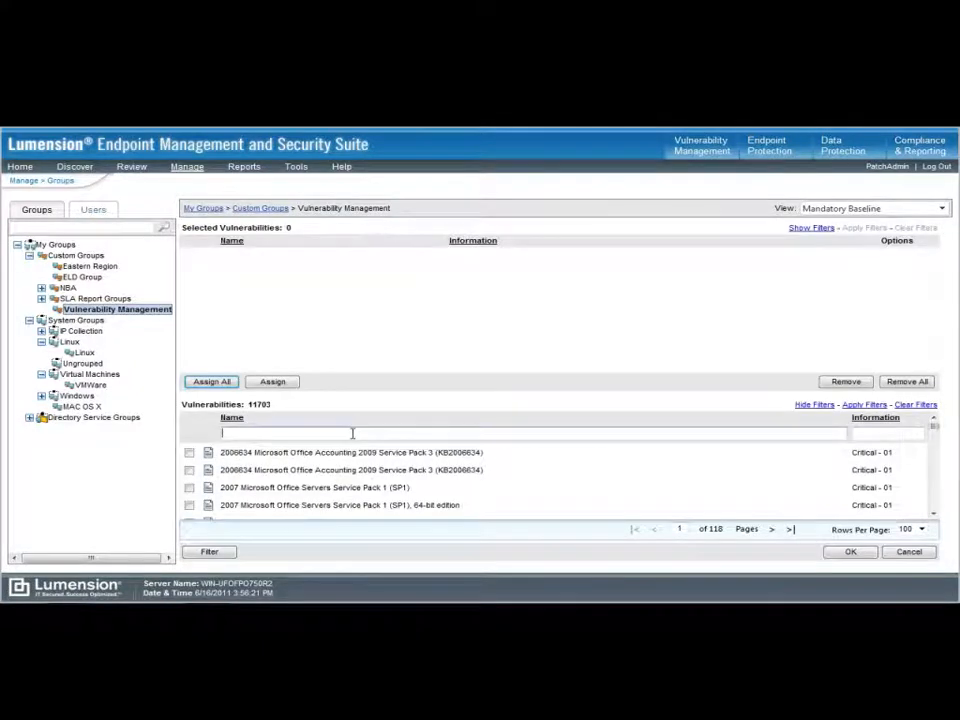
pyautogui.write('u')
pyautogui.press('BackSpace')
pyautogui.press('BackSpace')
pyautogui.press('BackSpace')
pyautogui.write('ninstall yahoo')
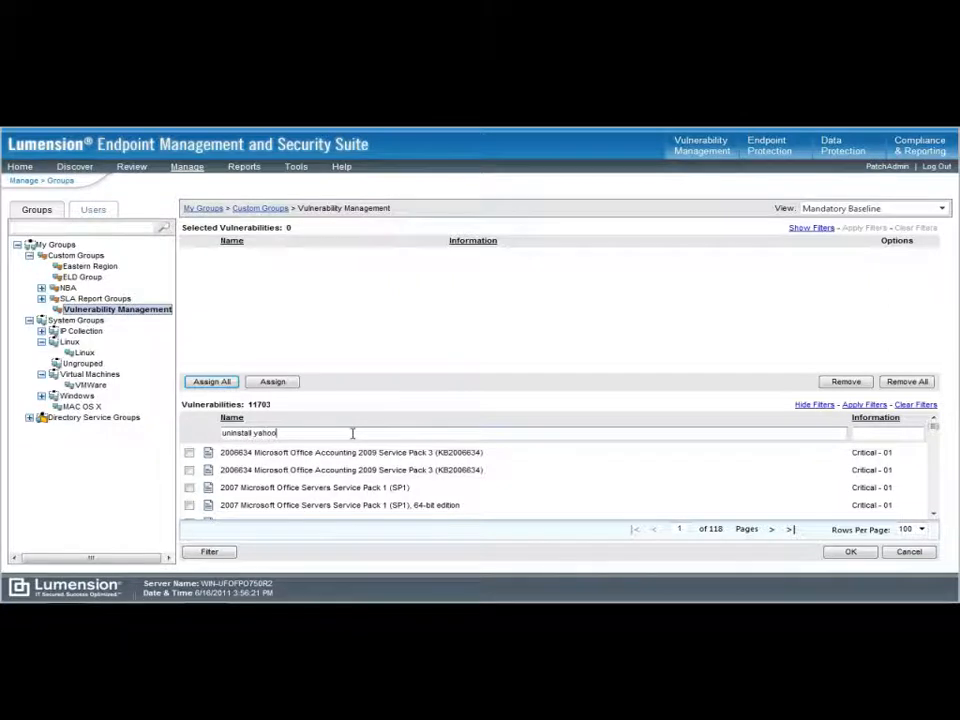
pyautogui.press('Return')
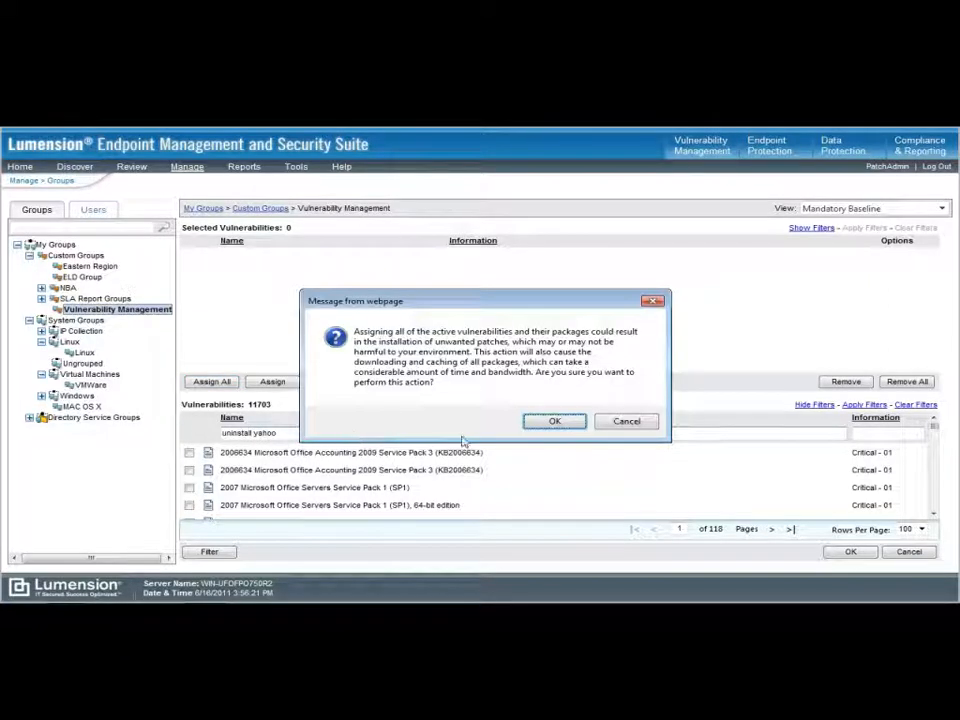
pyautogui.click(627, 422)
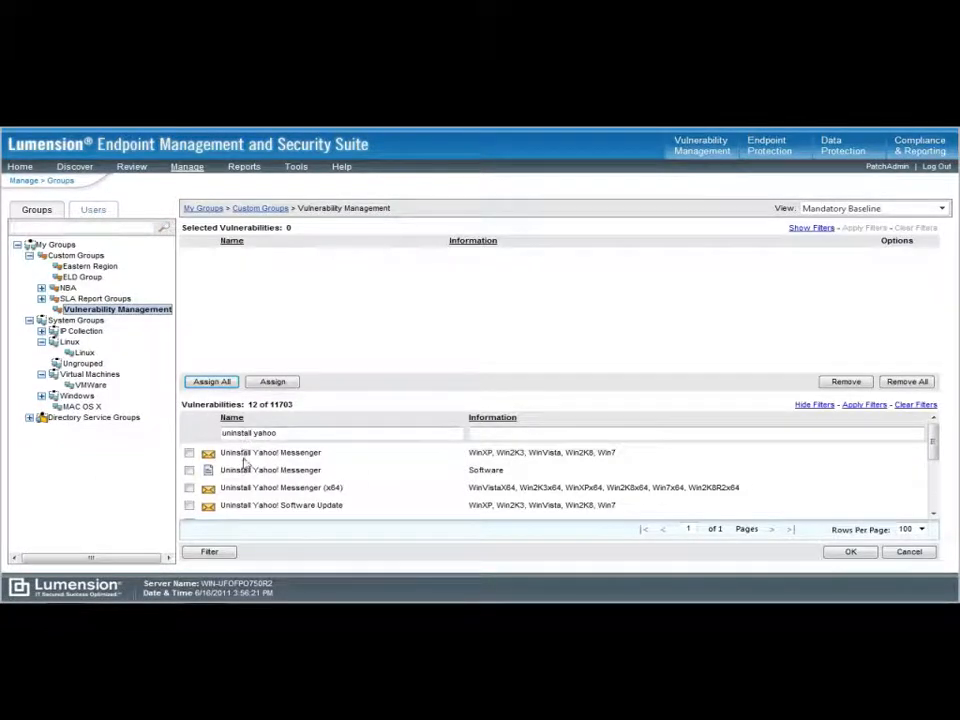
# Assign the Uninstall Yahoo! Messenger software item to the group's mandatory baseline and confirm the assignment
pyautogui.click(189, 471)
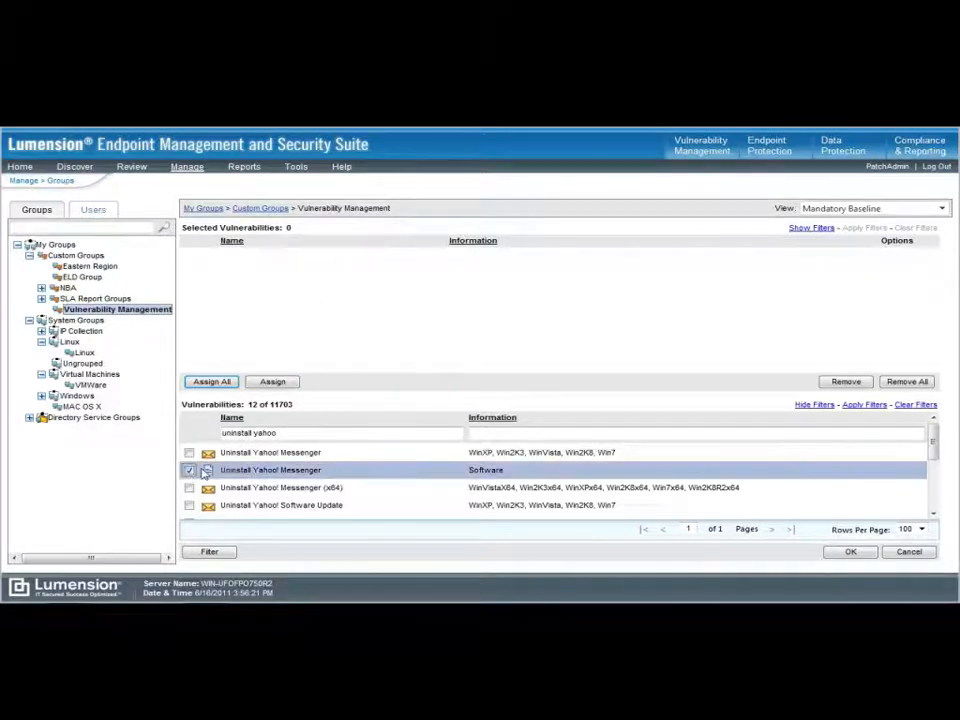
pyautogui.click(281, 385)
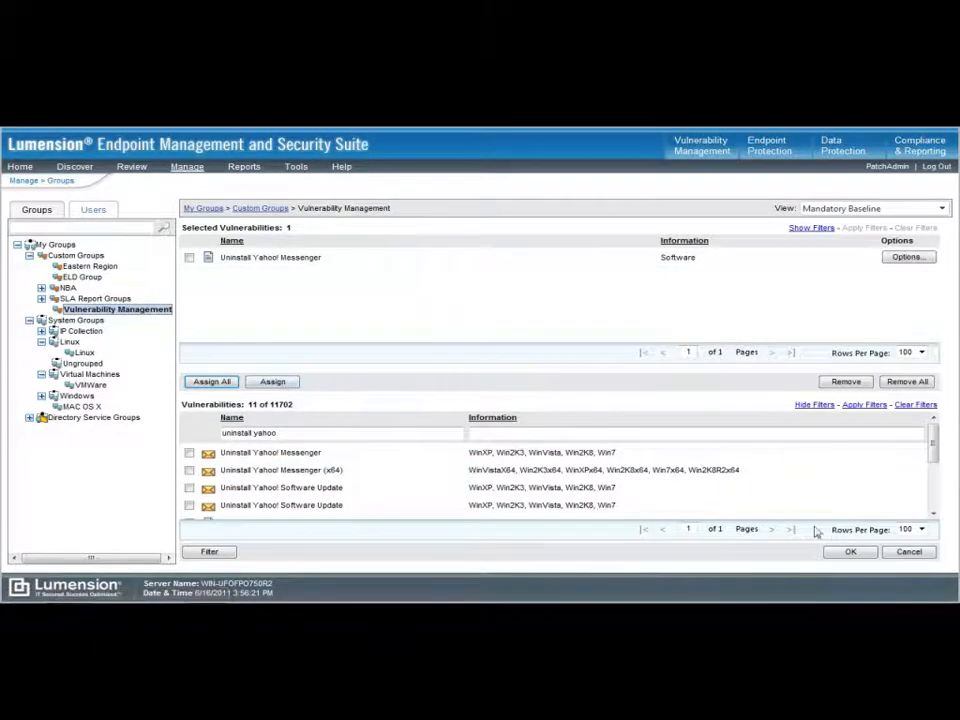
pyautogui.click(852, 553)
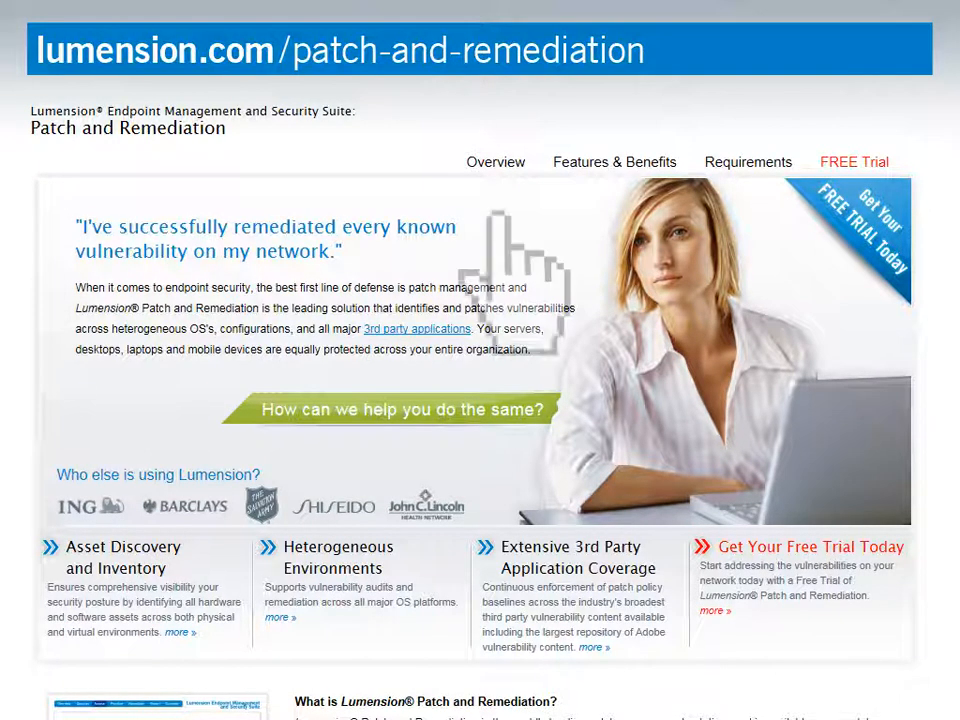
pyautogui.click(495, 165)
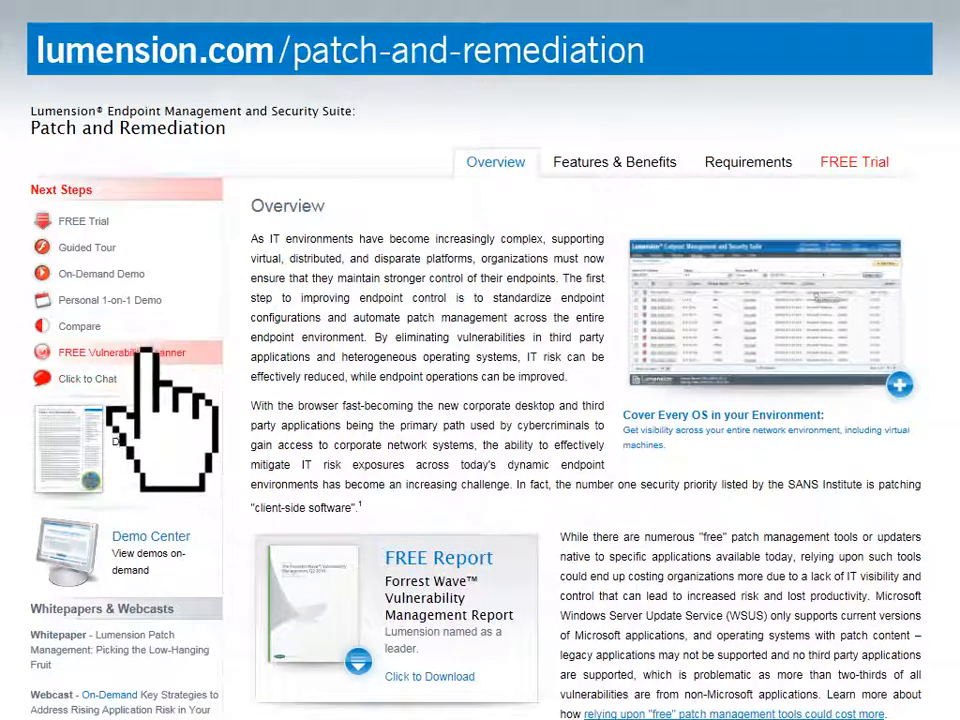
pyautogui.click(145, 221)
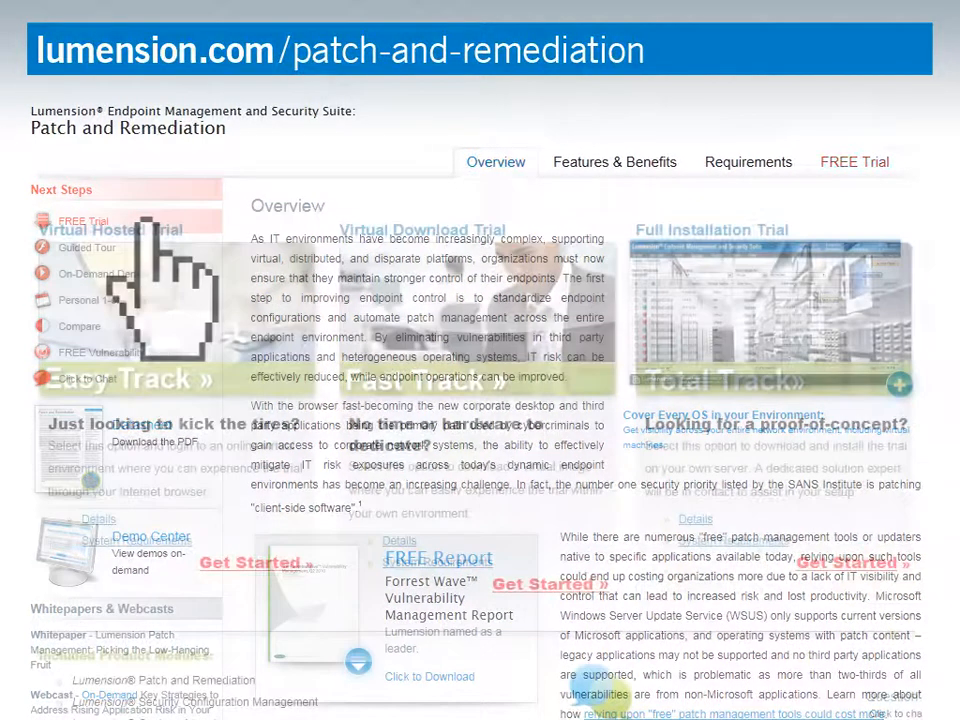